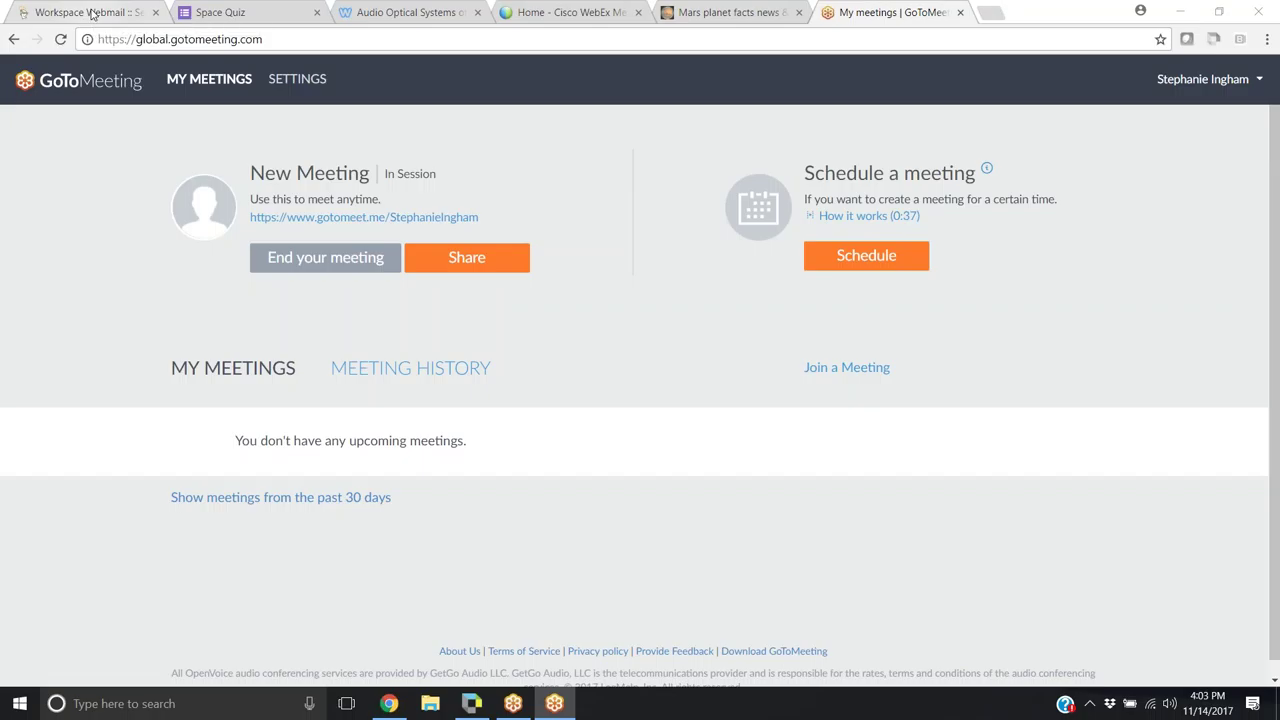
Step: Switch from GoToMeeting to the Audio Optical Systems of Austin site tab
click(403, 11)
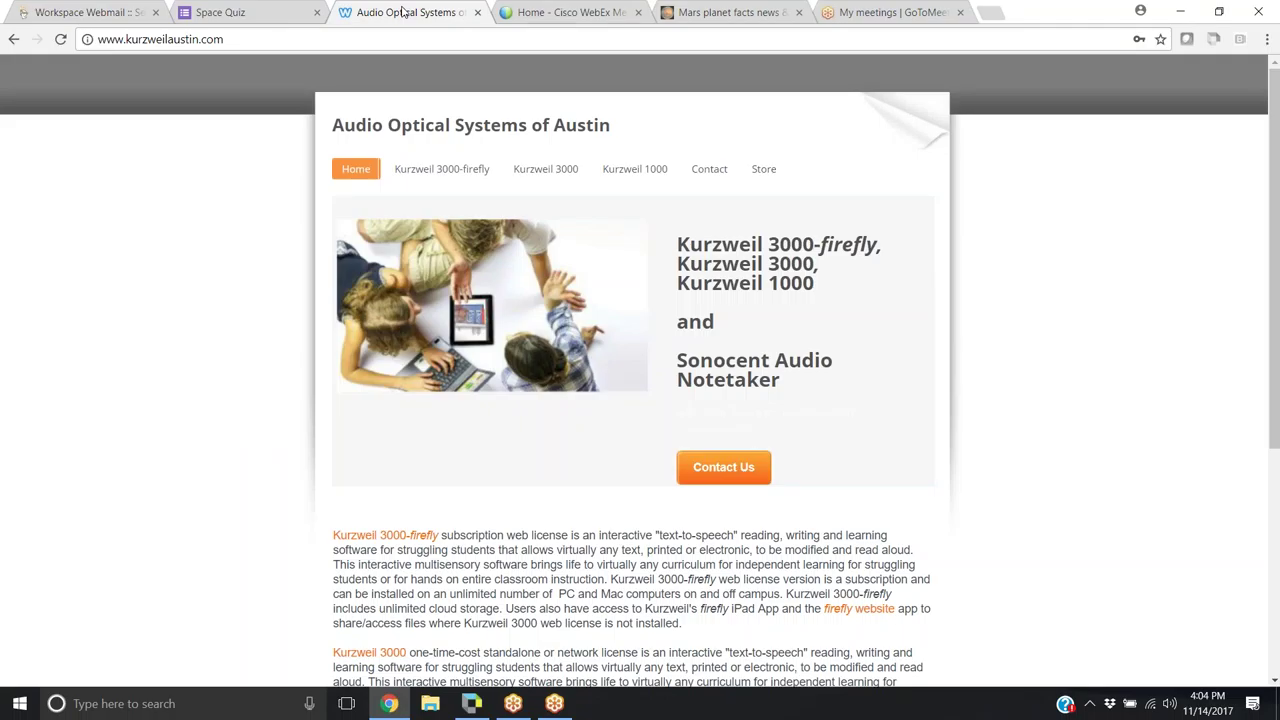
mouse_move(441, 169)
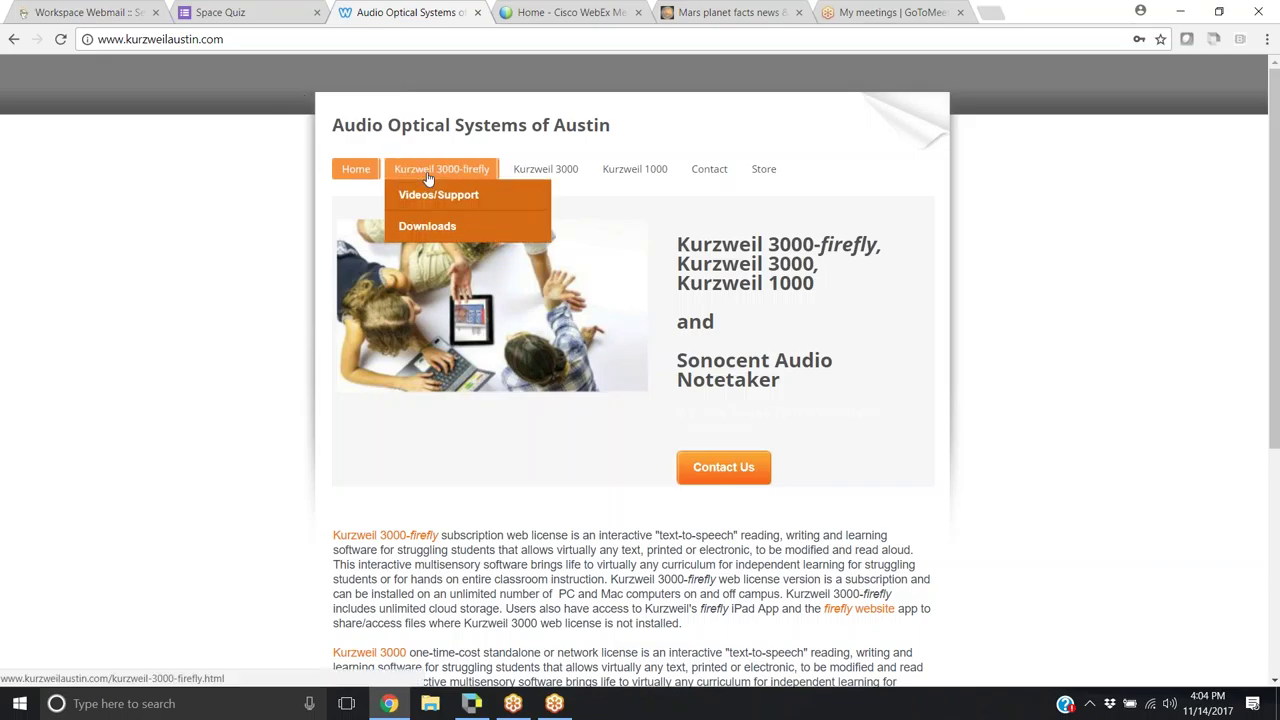
Step: Browse the Kurzweil 3000-firefly Downloads page for Read the Web, then go to the Space Quiz tab
click(430, 226)
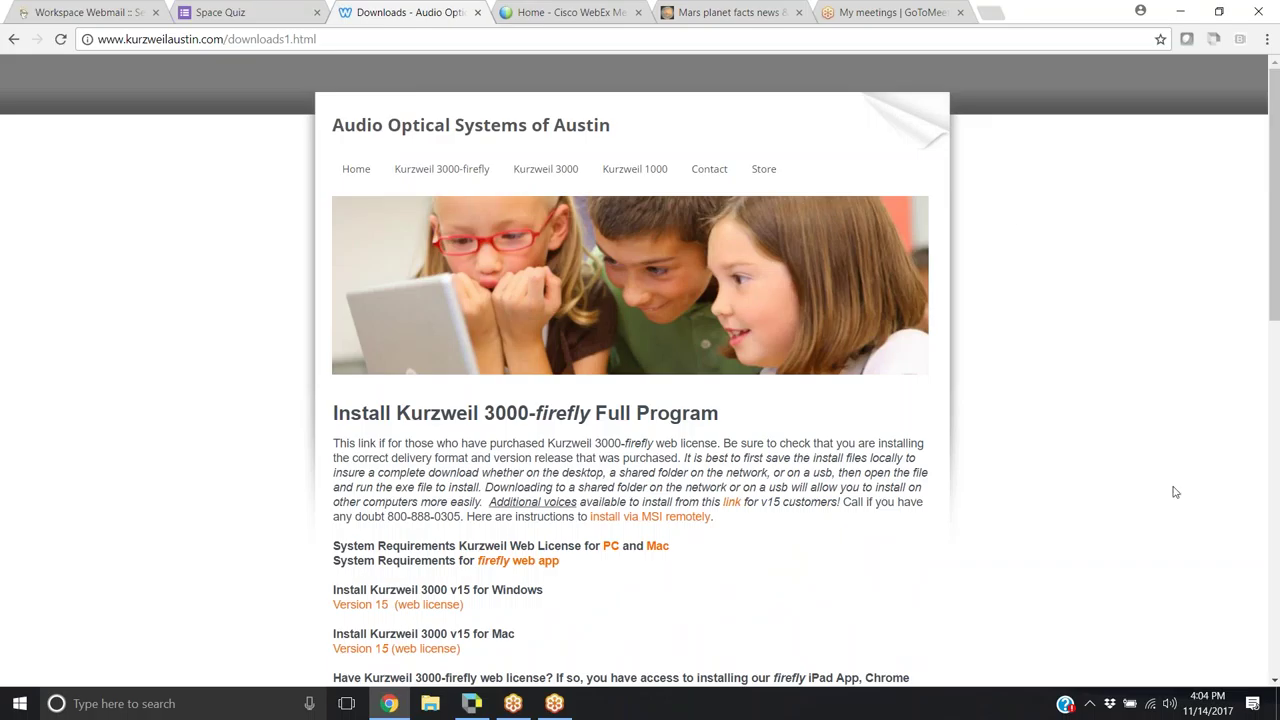
click(1276, 590)
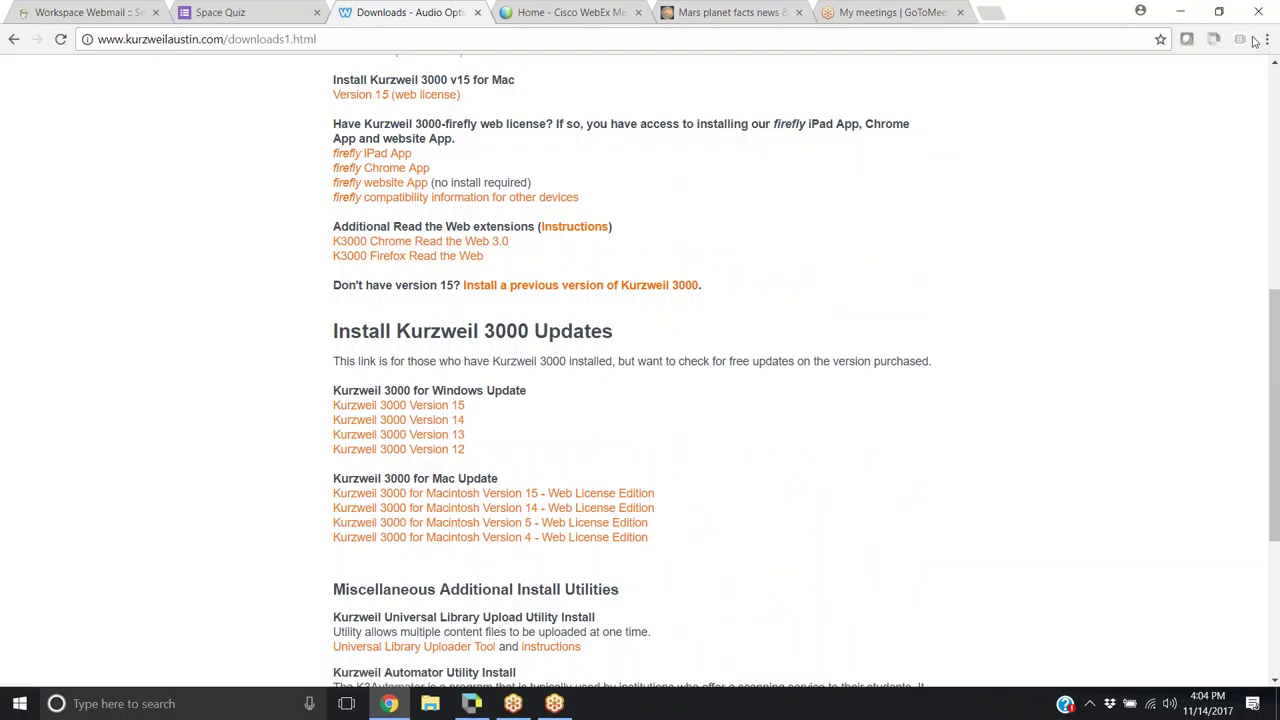
click(258, 10)
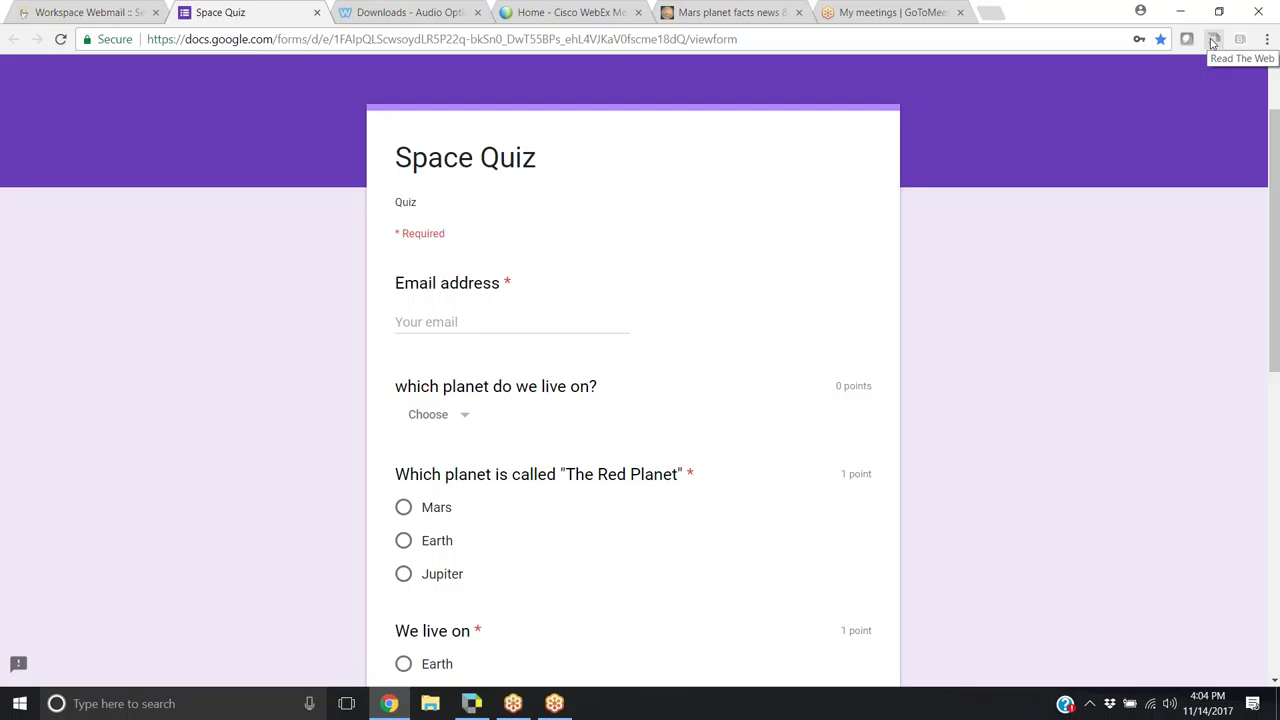
Step: Log in to the Read the Web toolbar using the saved username and password
click(1212, 40)
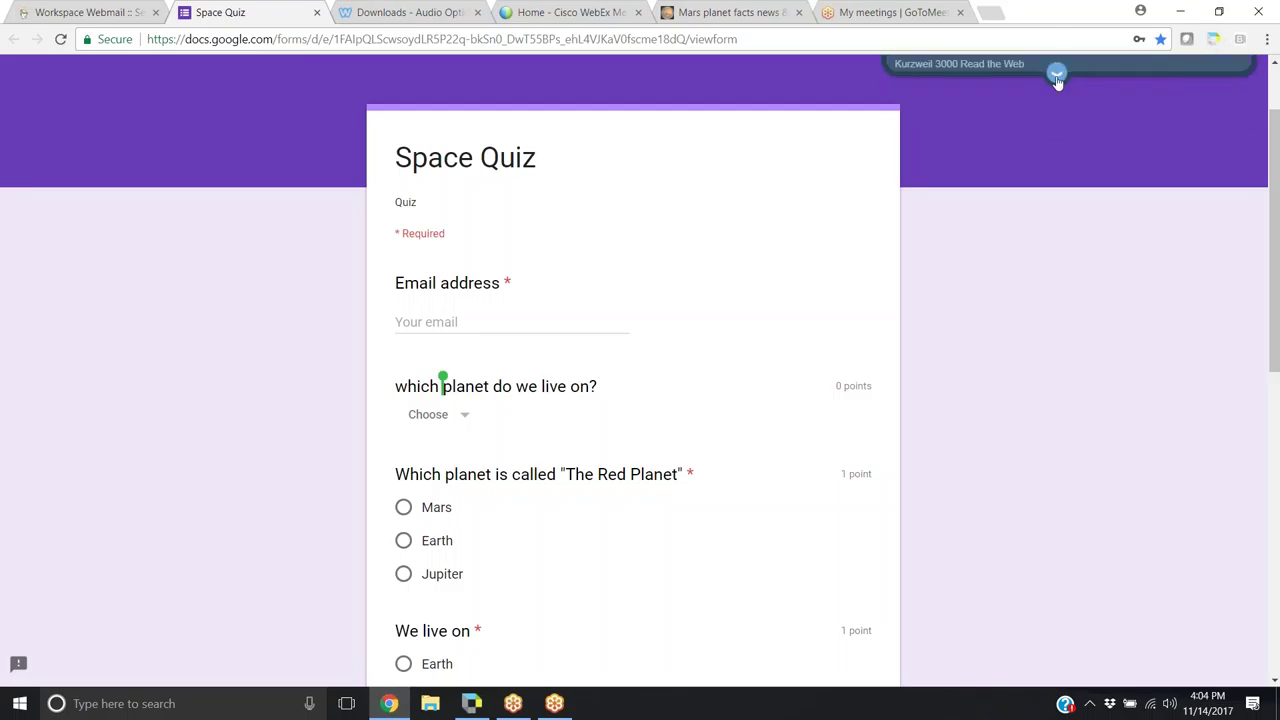
click(1056, 72)
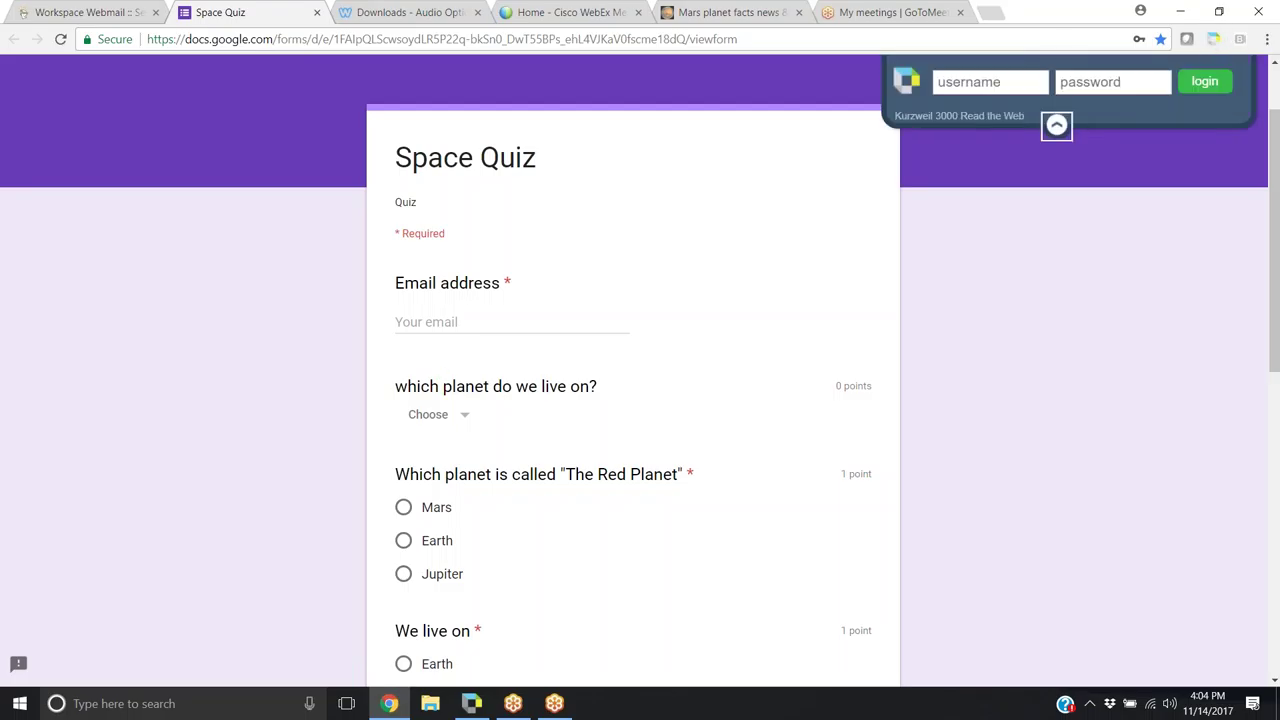
click(1023, 86)
key(Down)
key(Return)
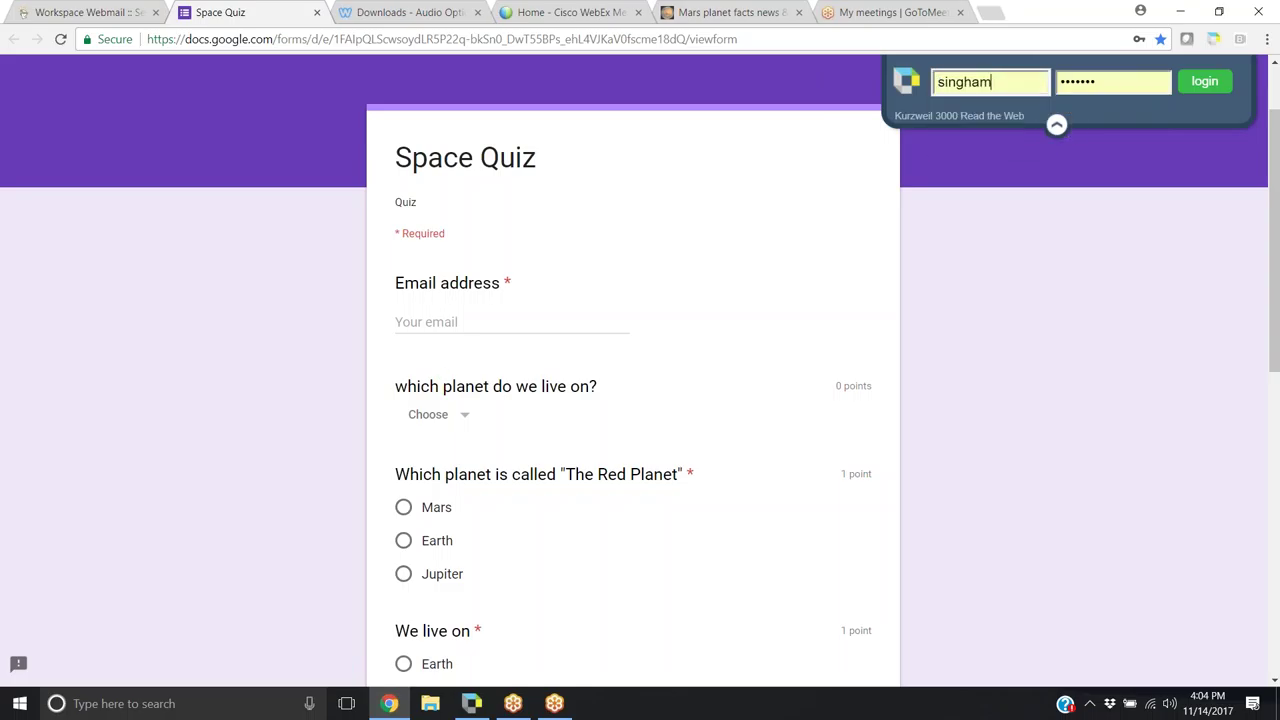
click(1198, 86)
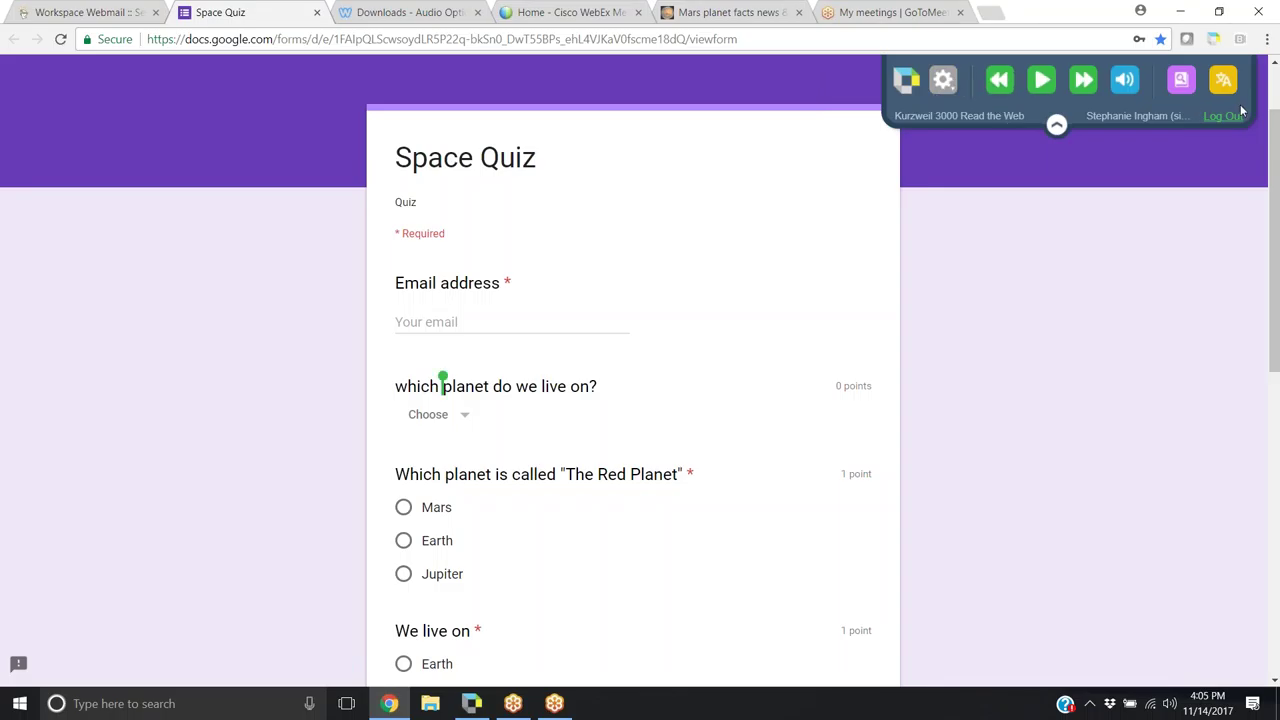
Step: In Read the Web Options, check the Heather voice and set Mode to Self Paced
click(943, 80)
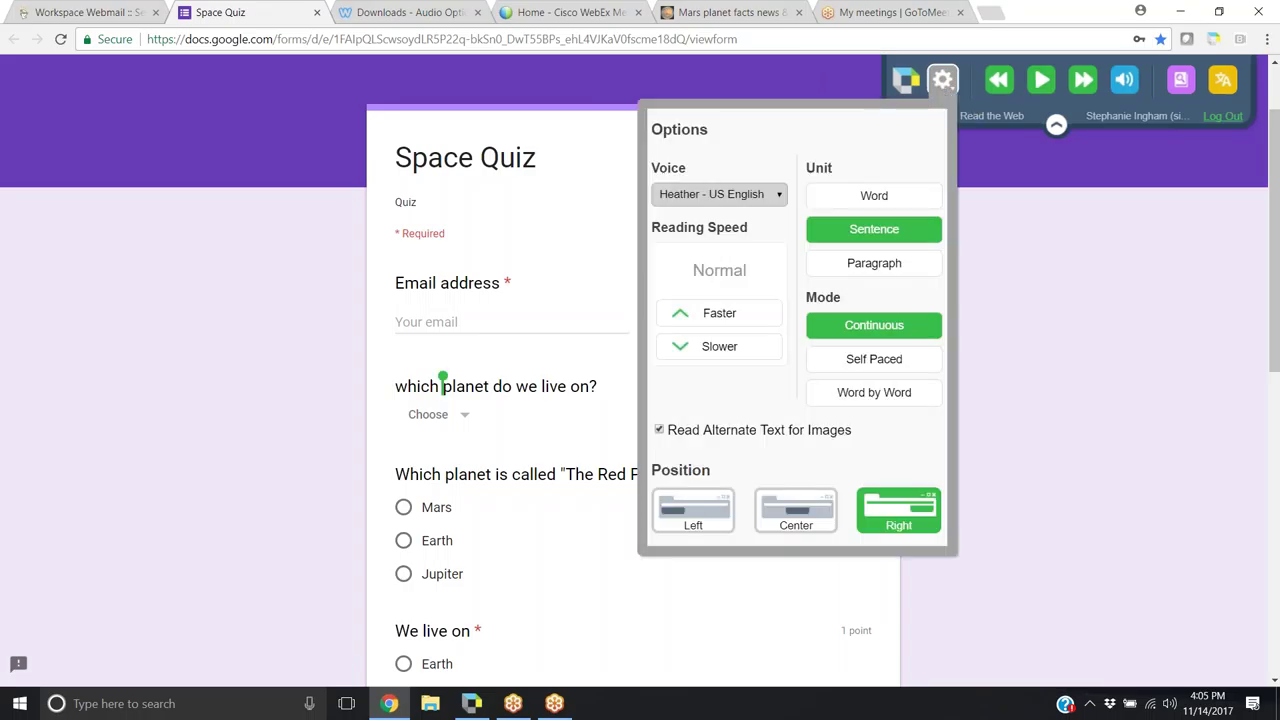
click(778, 207)
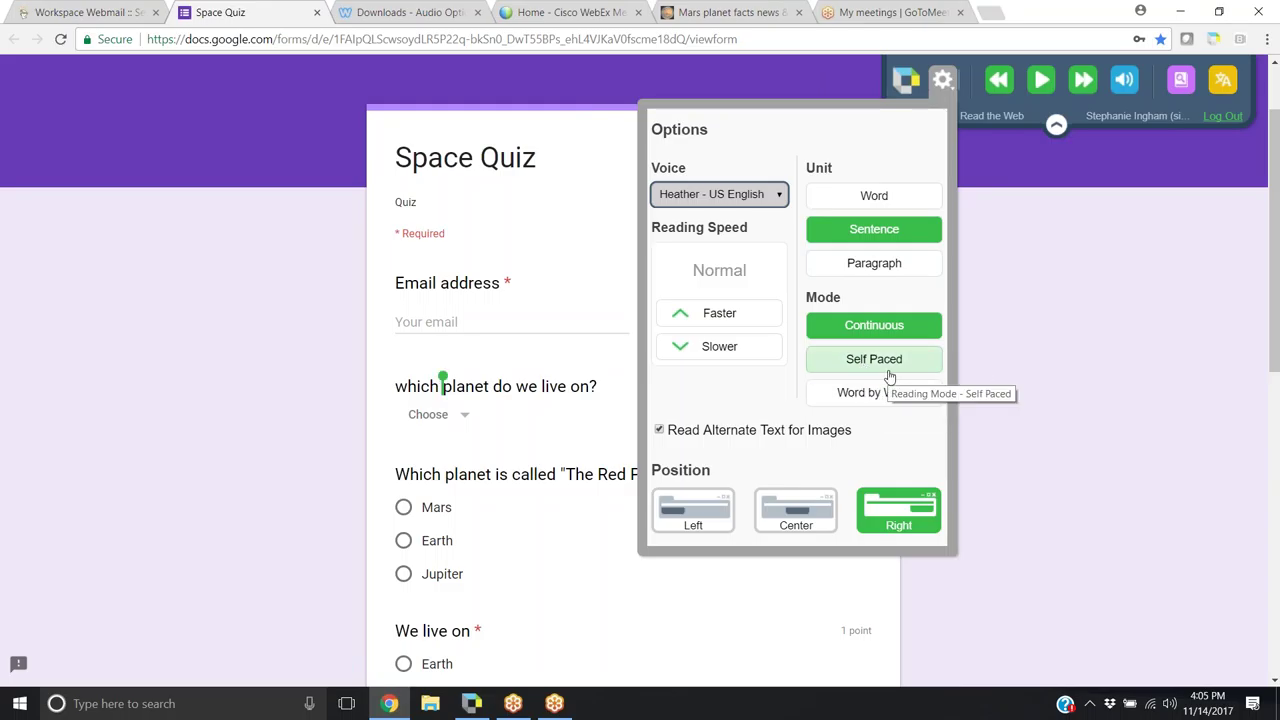
click(889, 374)
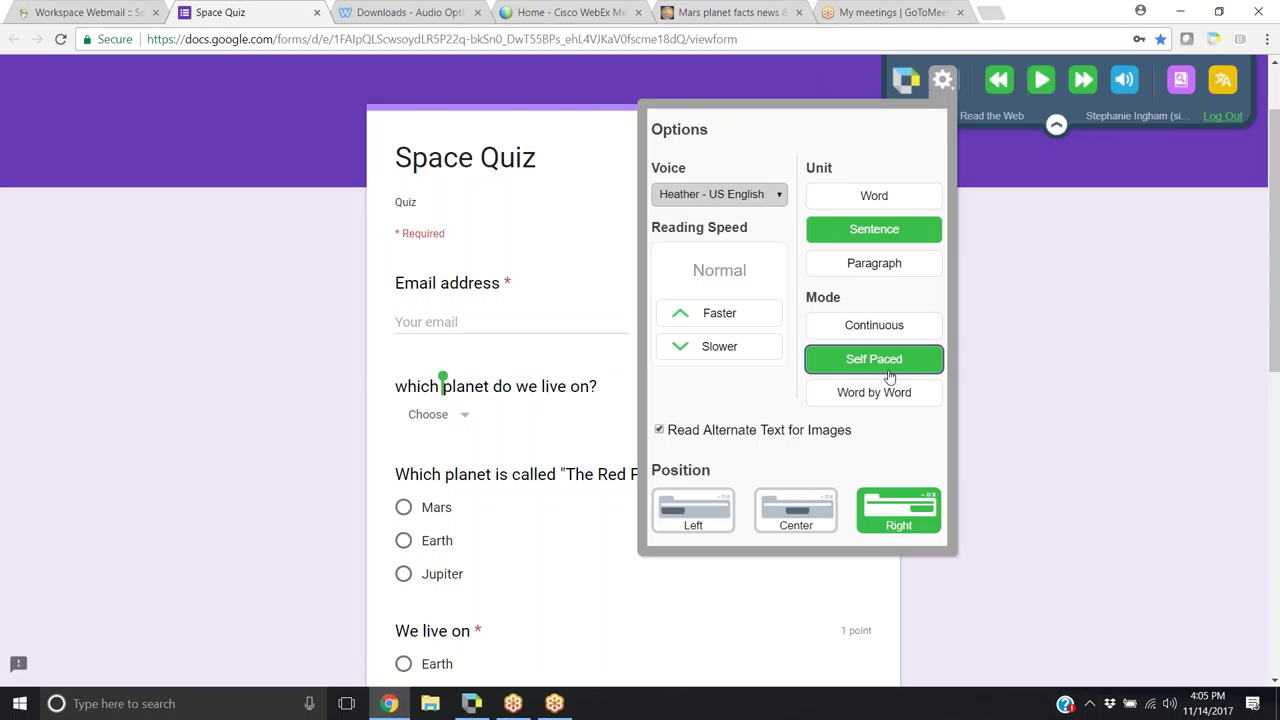
click(943, 84)
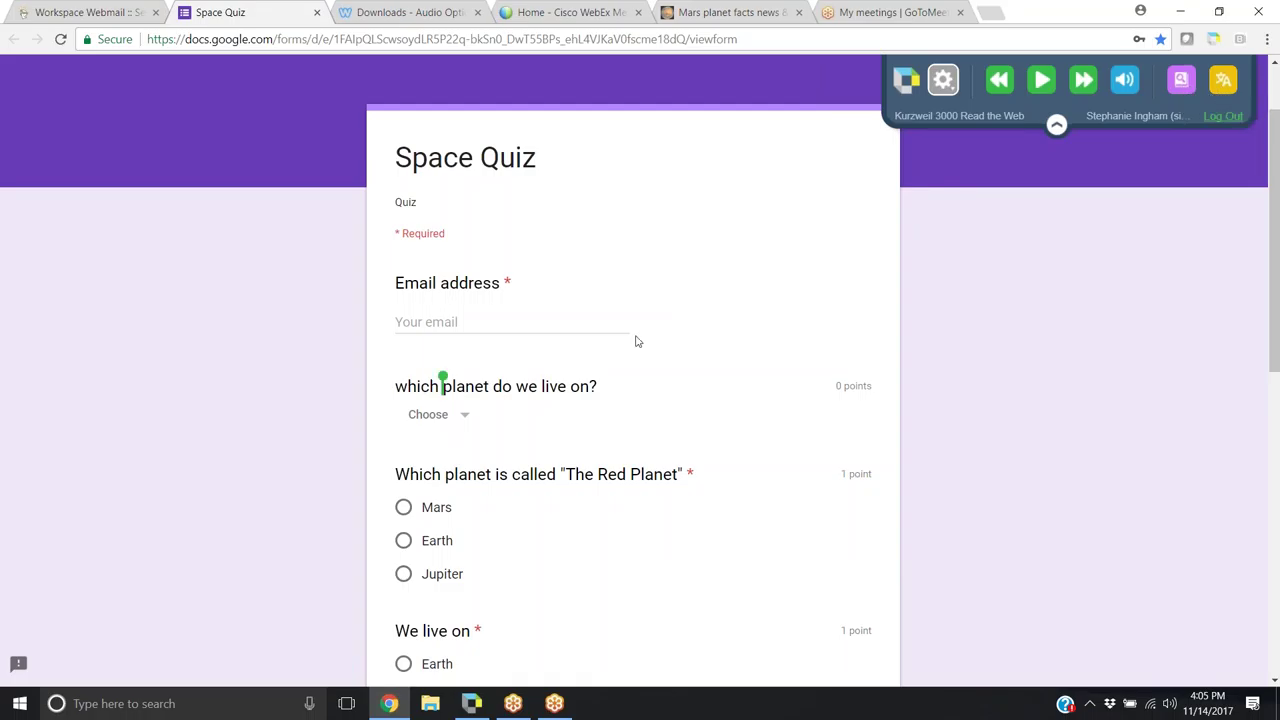
Step: Read the quiz title, 'Quiz', and the Email address question aloud sentence by sentence
click(400, 158)
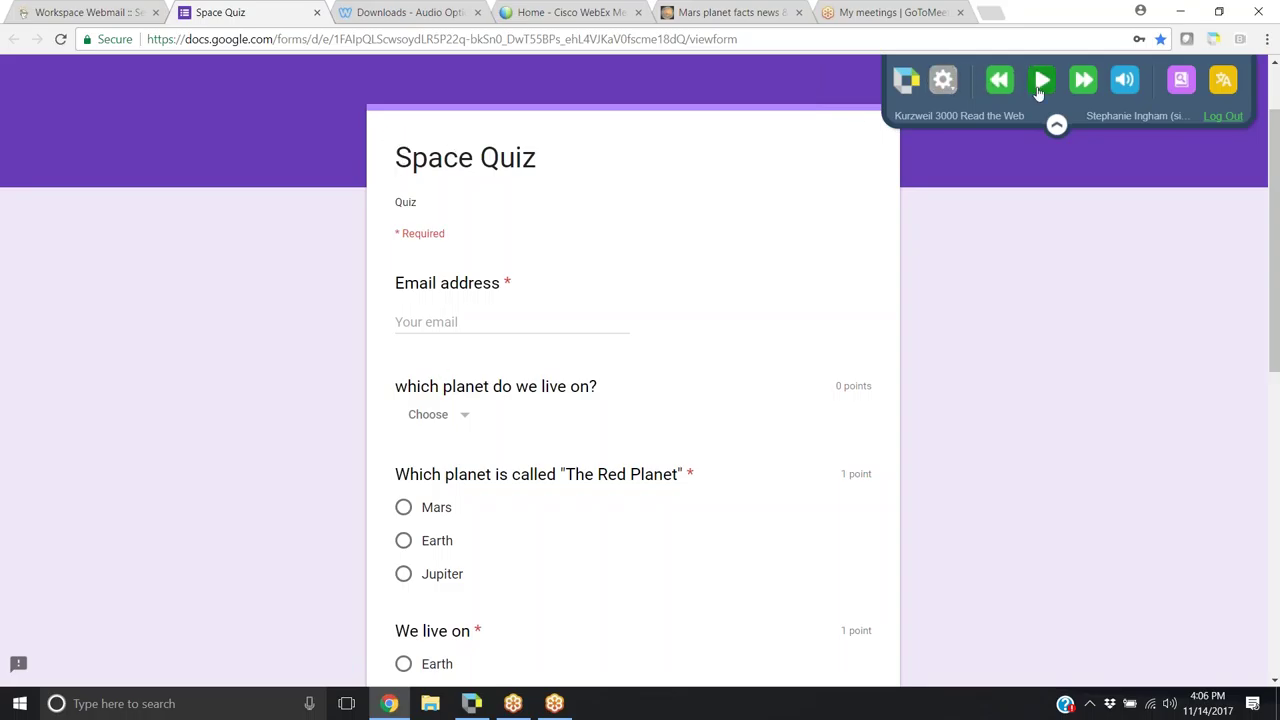
click(1040, 82)
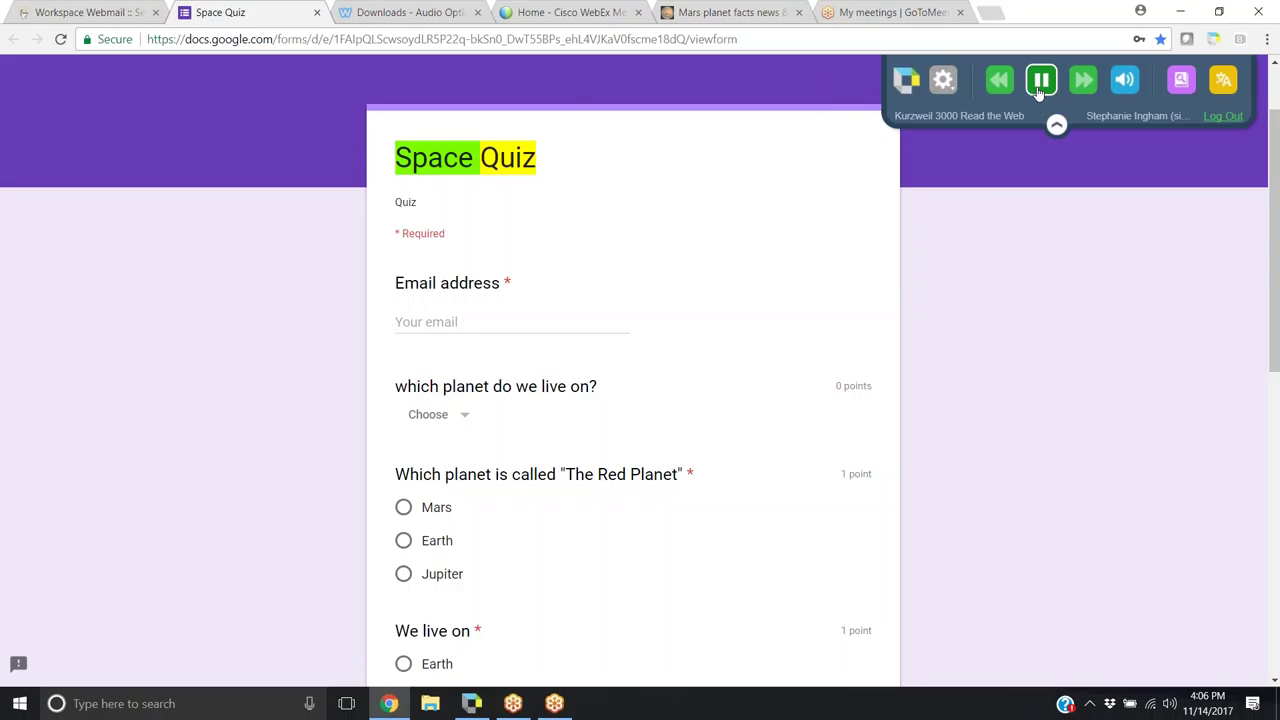
click(1040, 82)
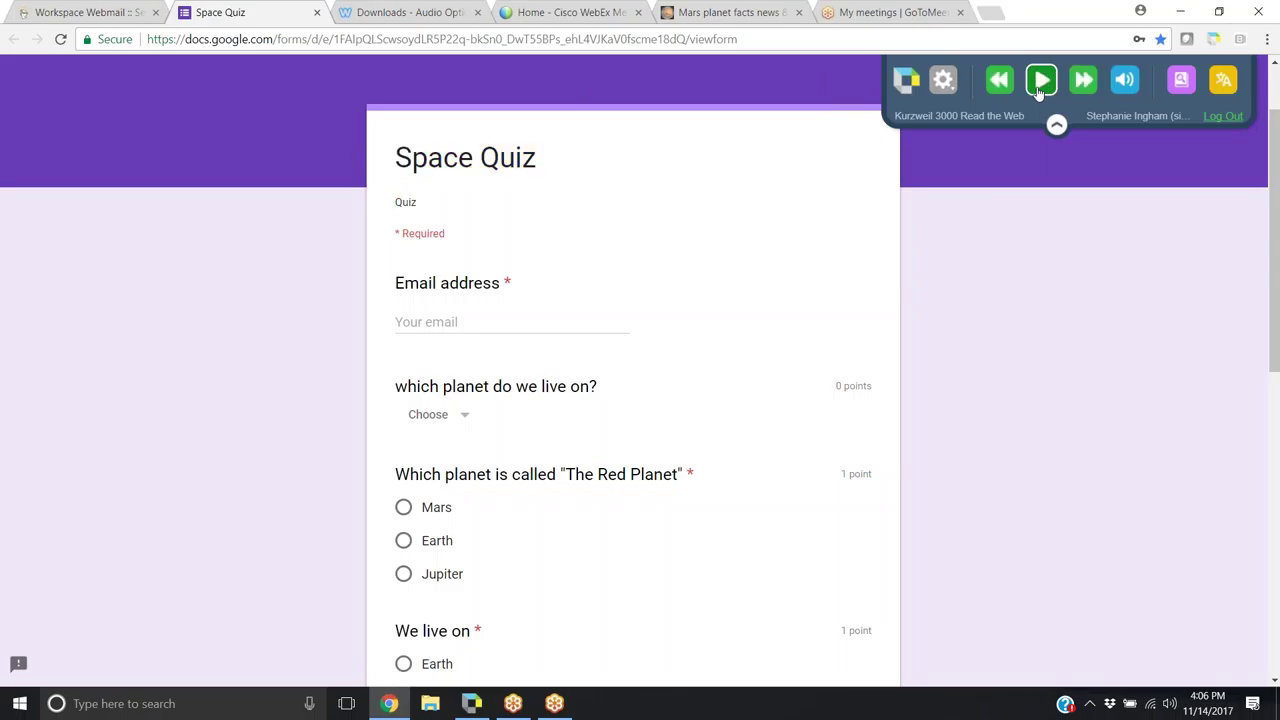
click(1040, 82)
click(1040, 82)
click(526, 322)
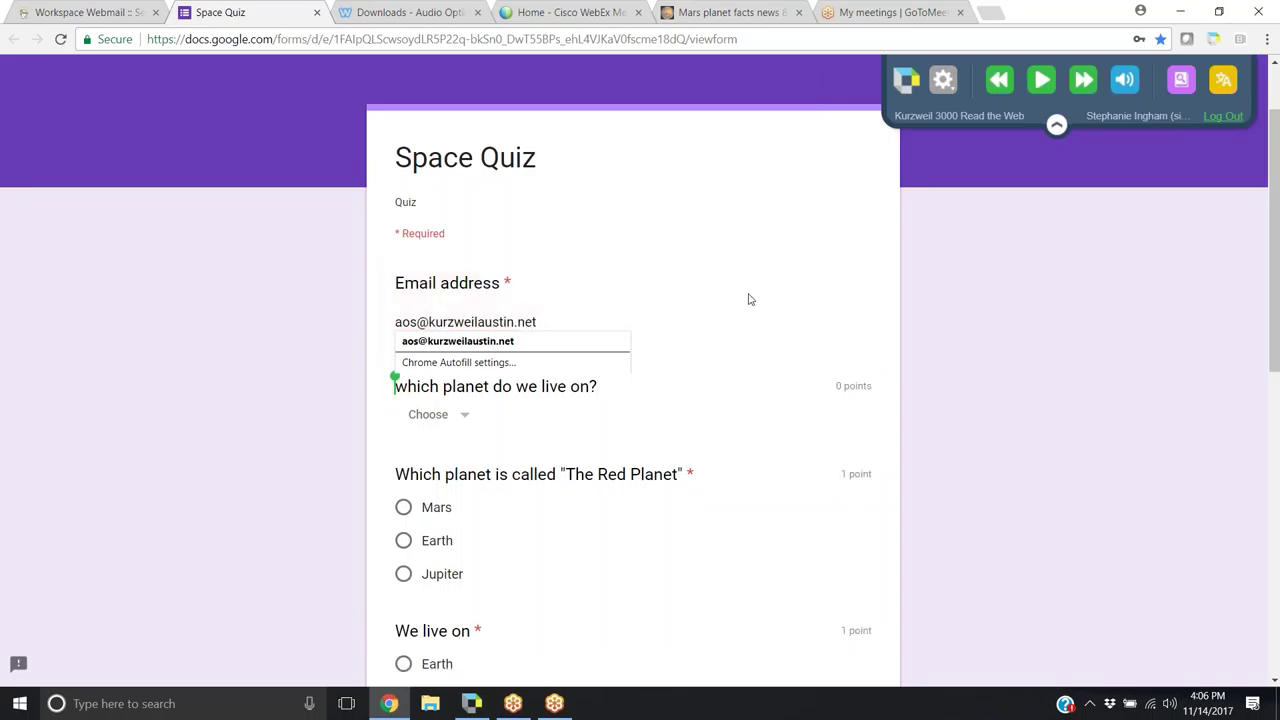
click(750, 298)
click(397, 388)
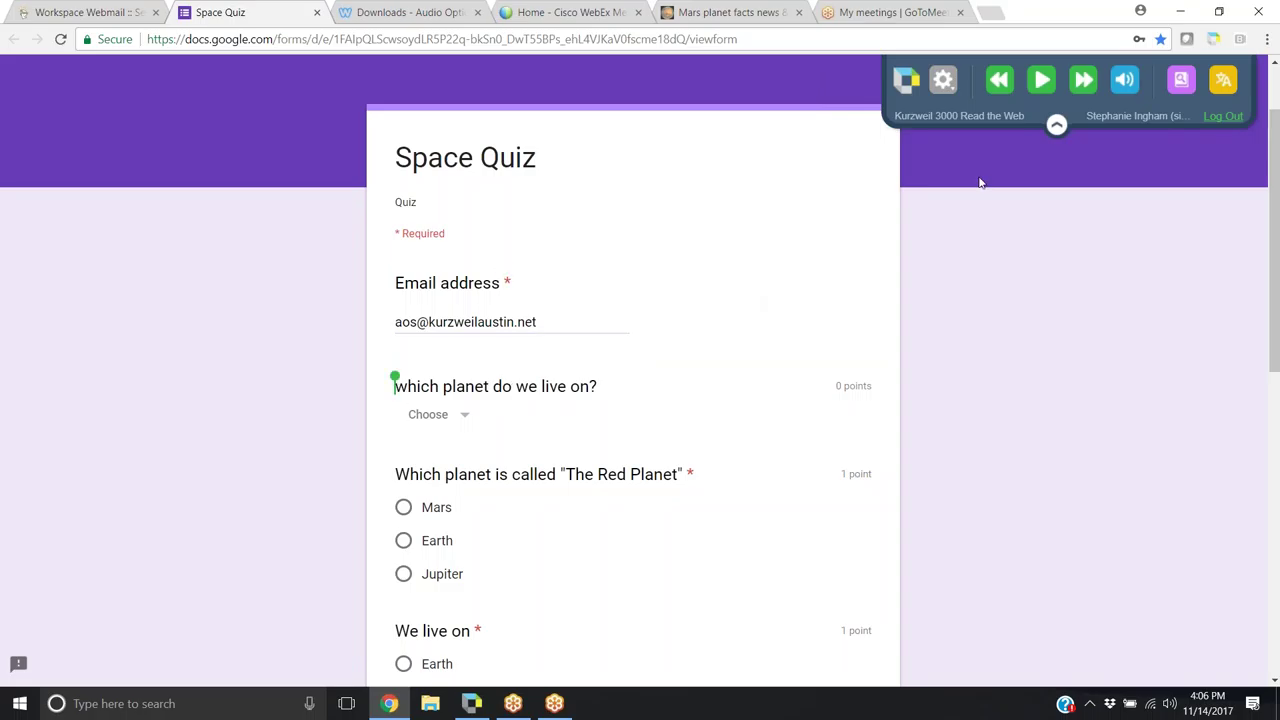
click(1040, 82)
Step: Hear the home-planet question and its dropdown answer choices read aloud
click(465, 418)
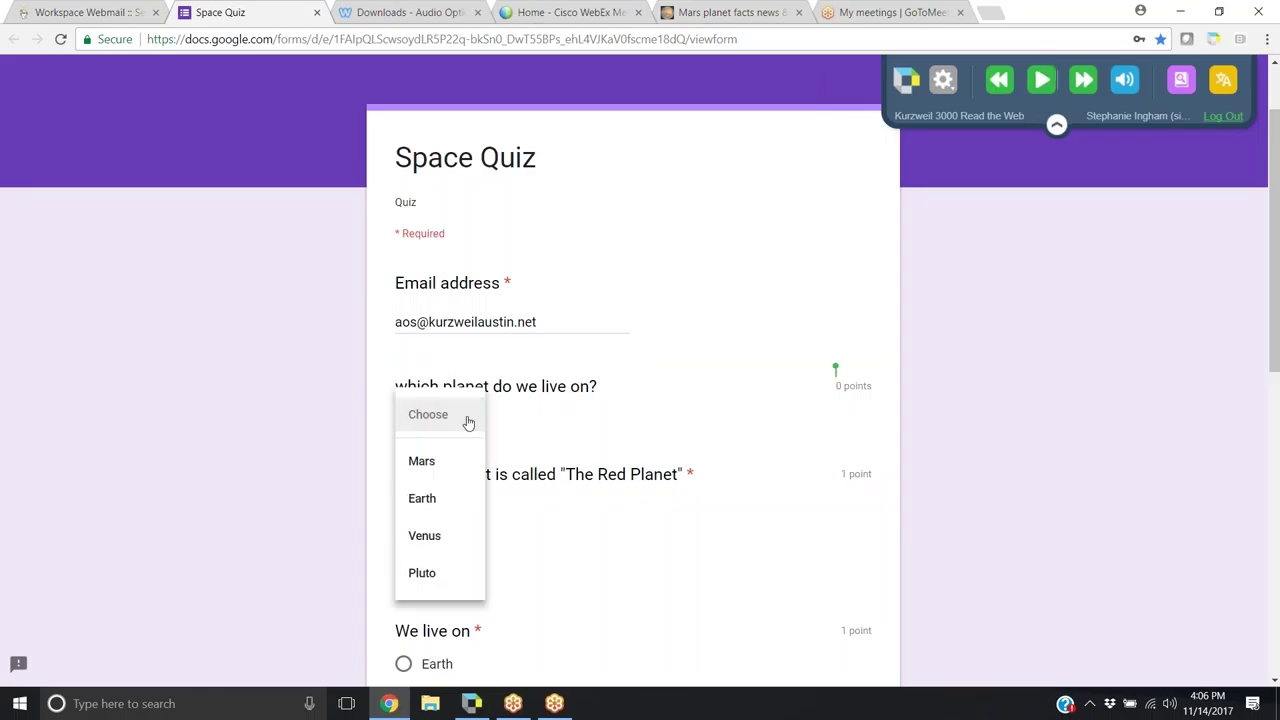
click(408, 417)
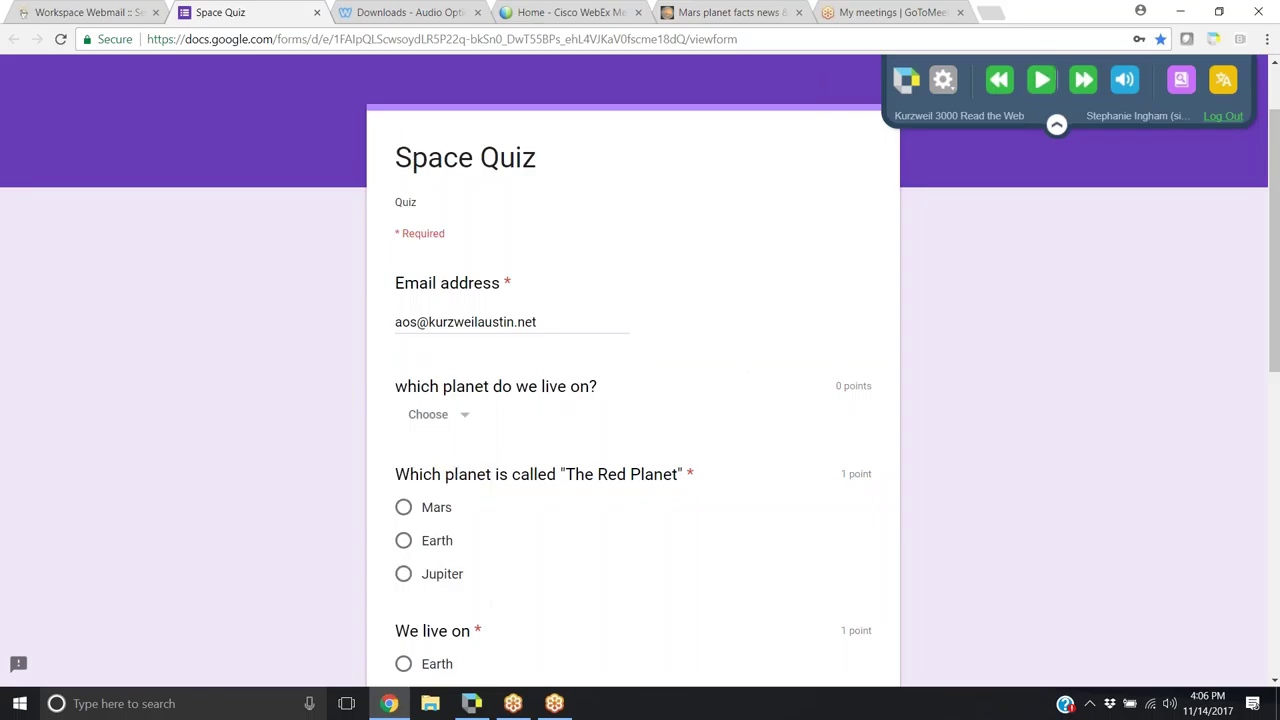
click(463, 418)
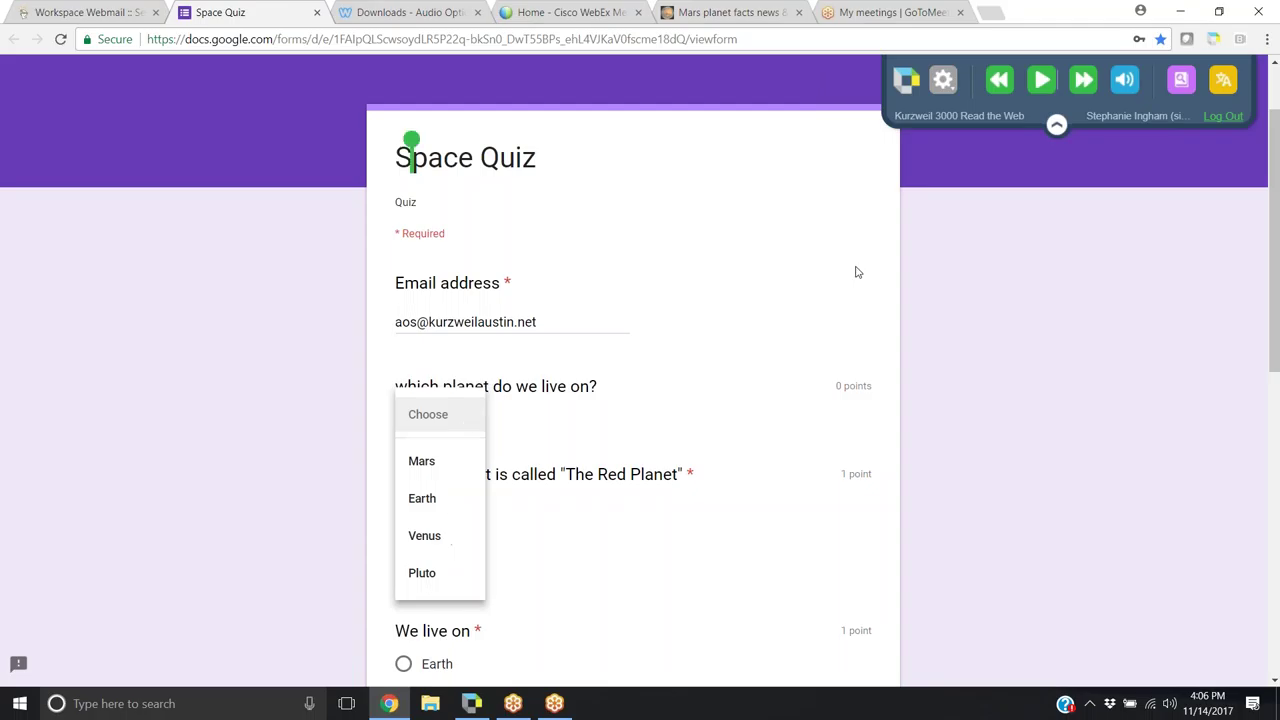
click(566, 374)
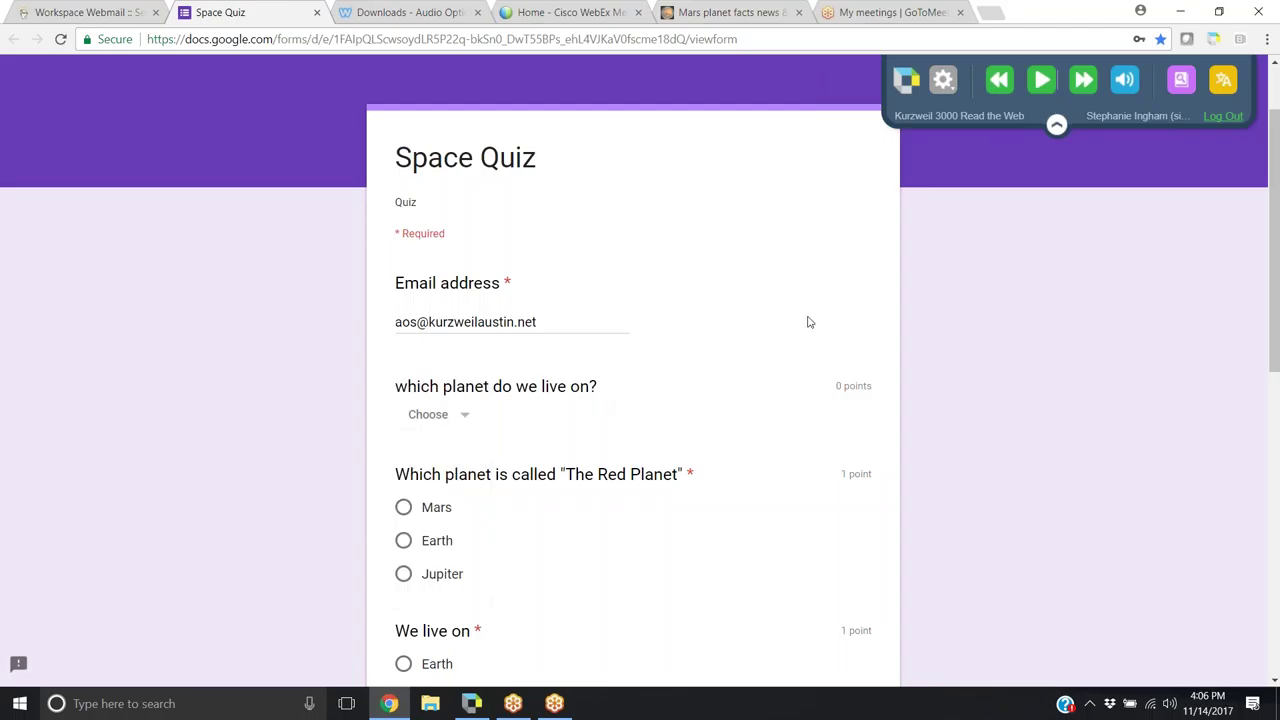
click(1040, 80)
click(468, 418)
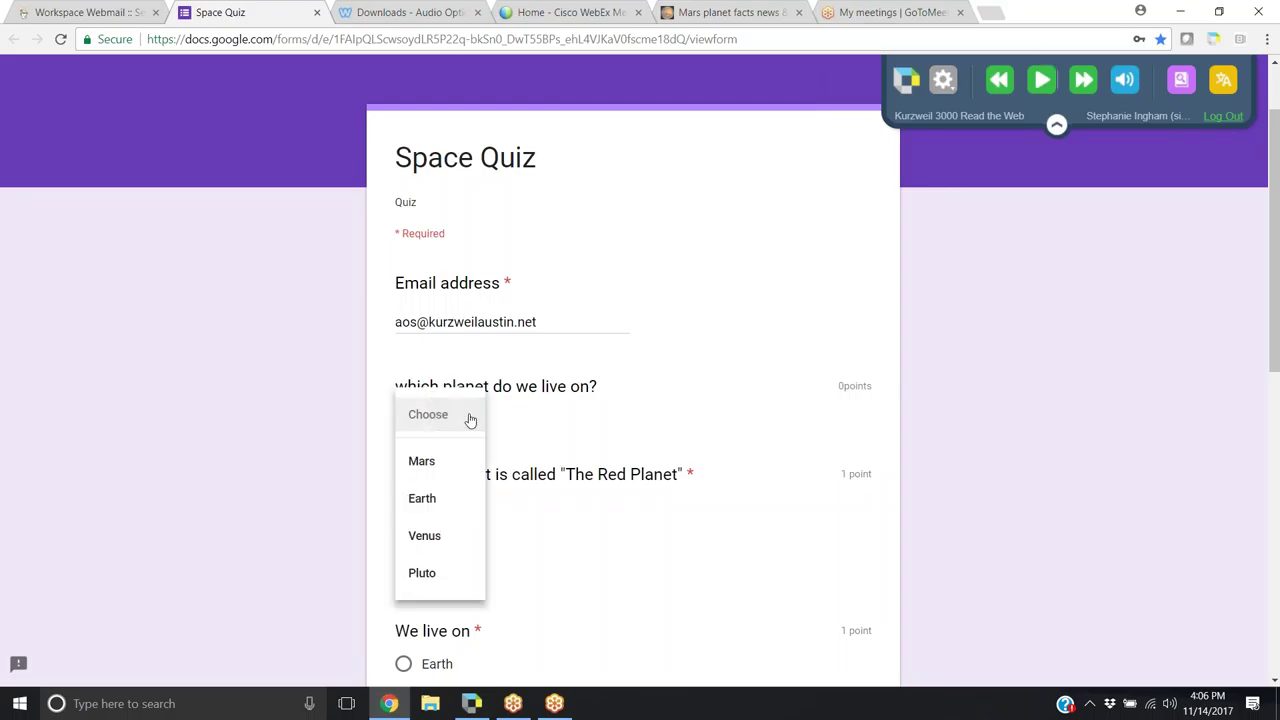
click(418, 462)
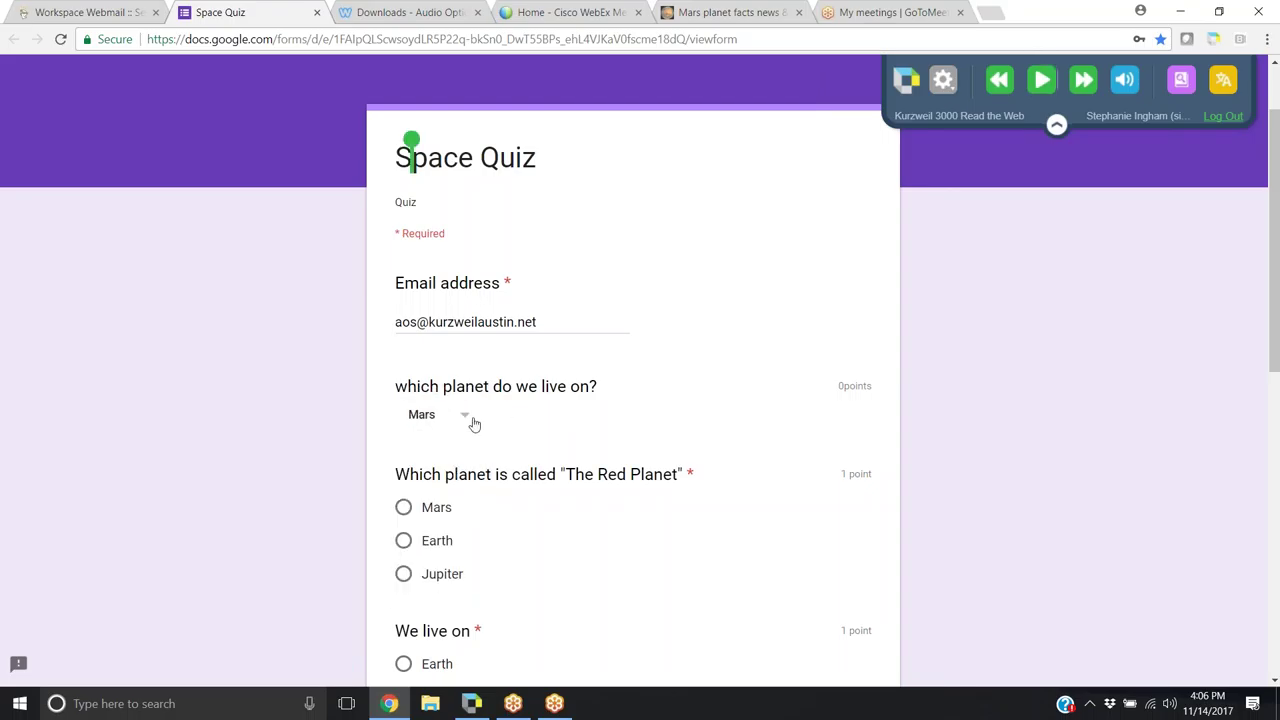
click(472, 422)
click(1040, 79)
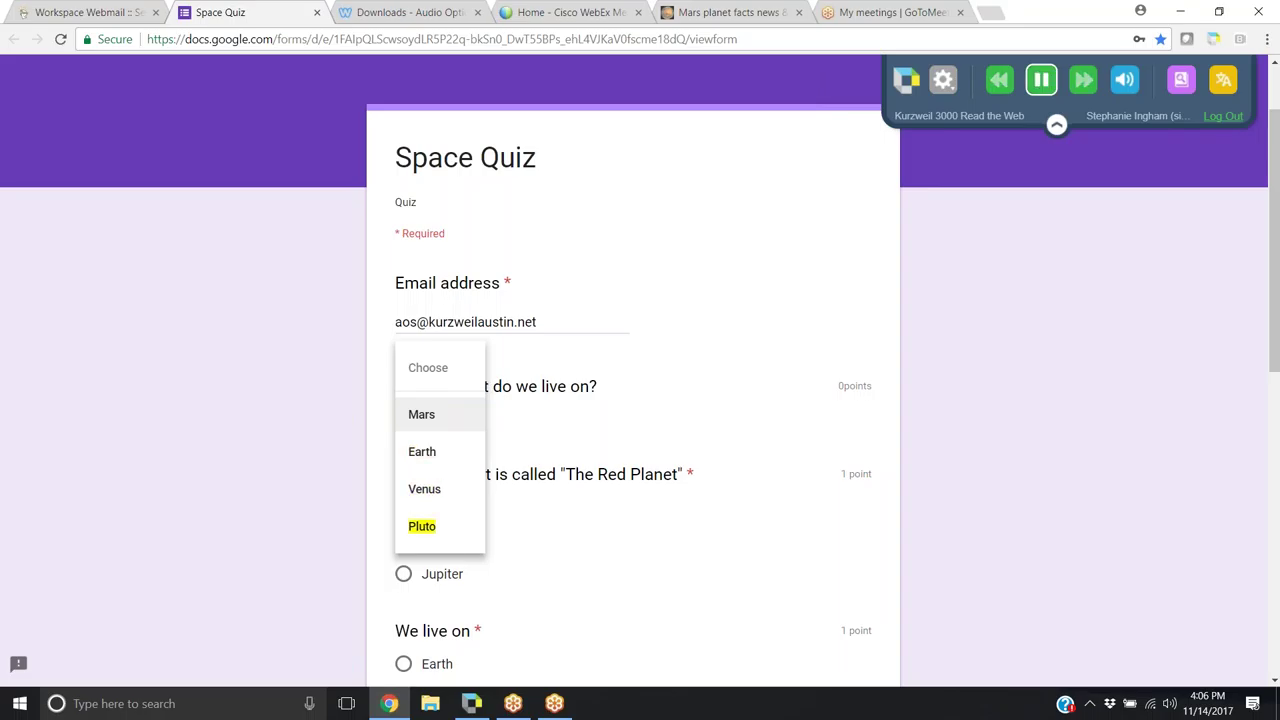
Step: Settle on Earth as the answer and hear the Red Planet question read aloud
click(444, 488)
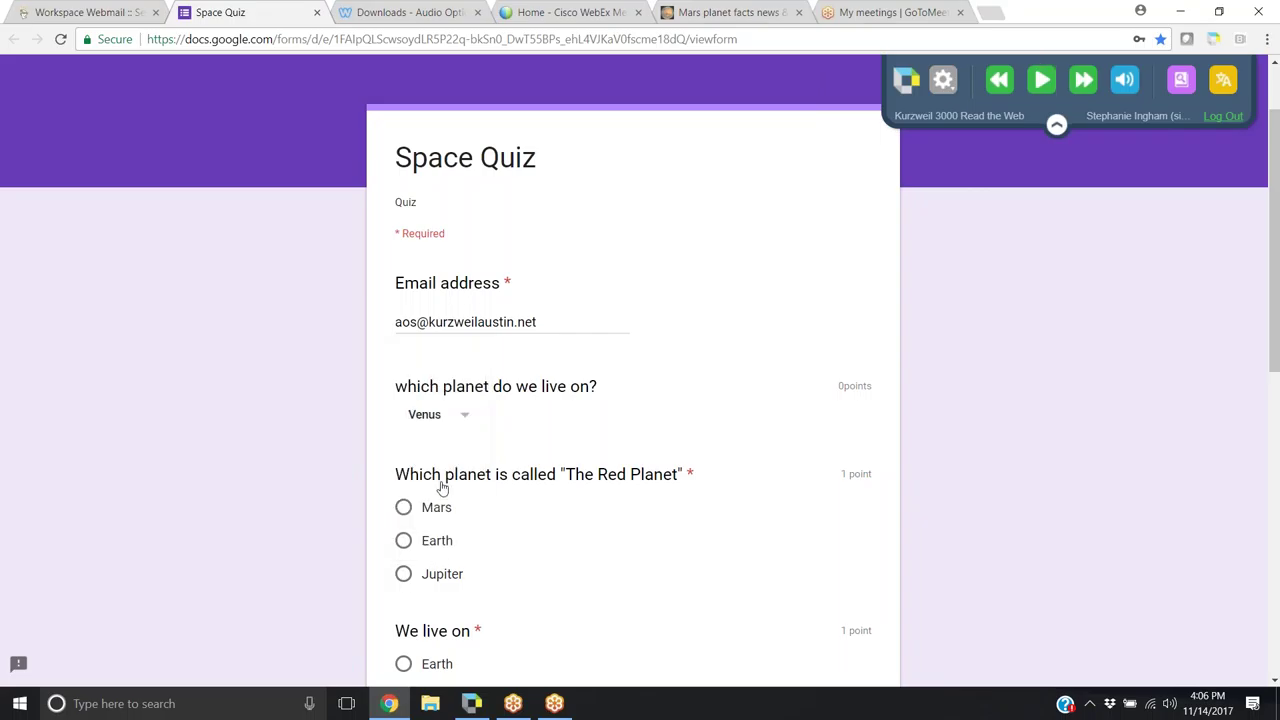
click(463, 420)
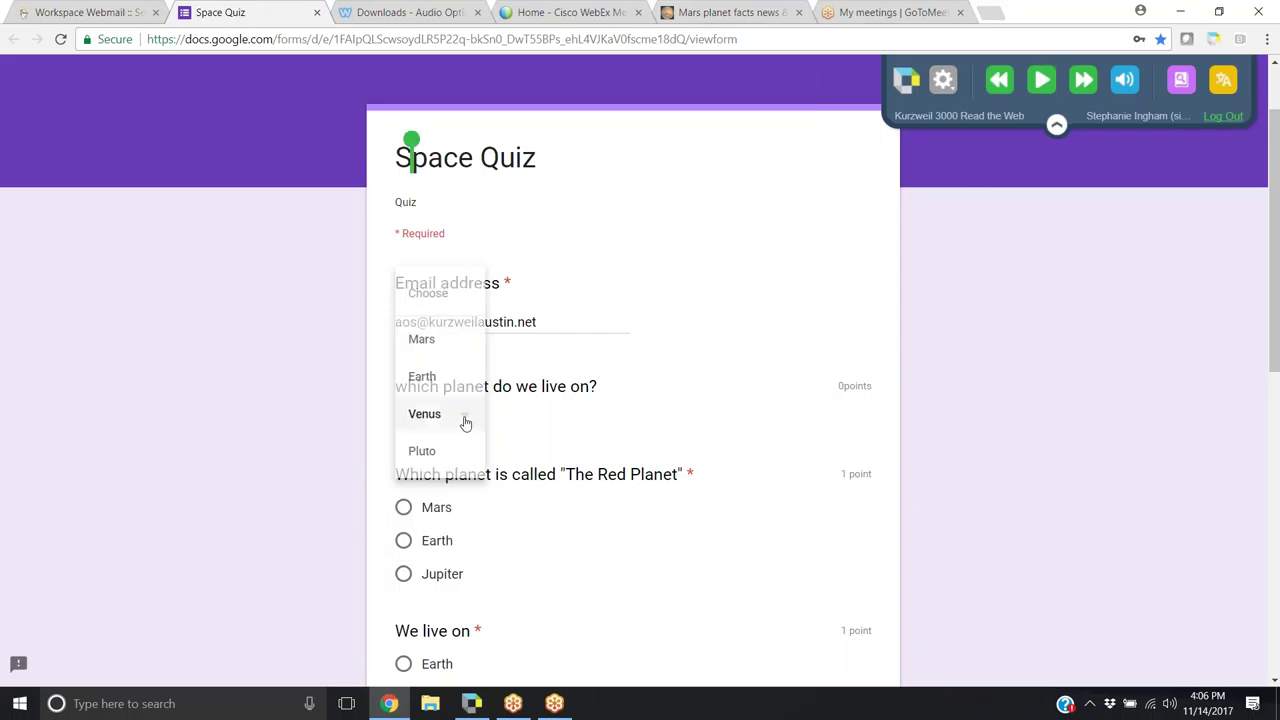
click(430, 376)
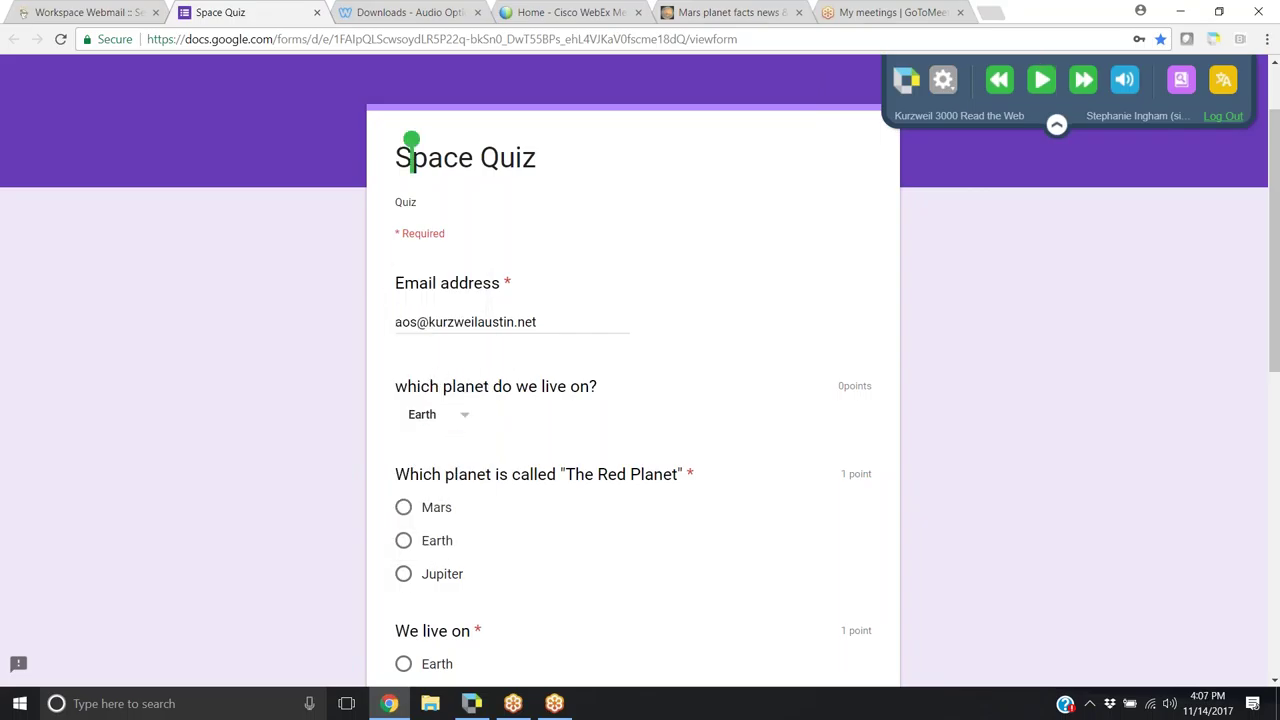
click(456, 455)
click(1041, 80)
click(442, 386)
click(1181, 79)
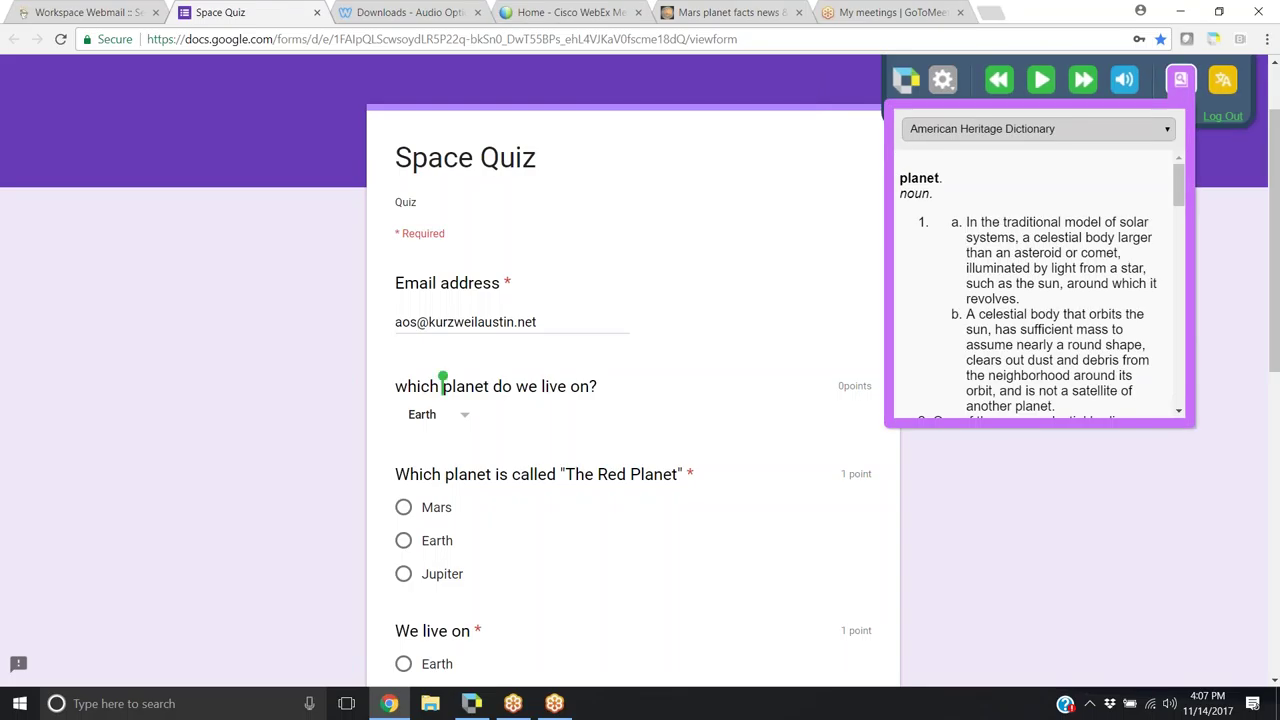
click(1033, 79)
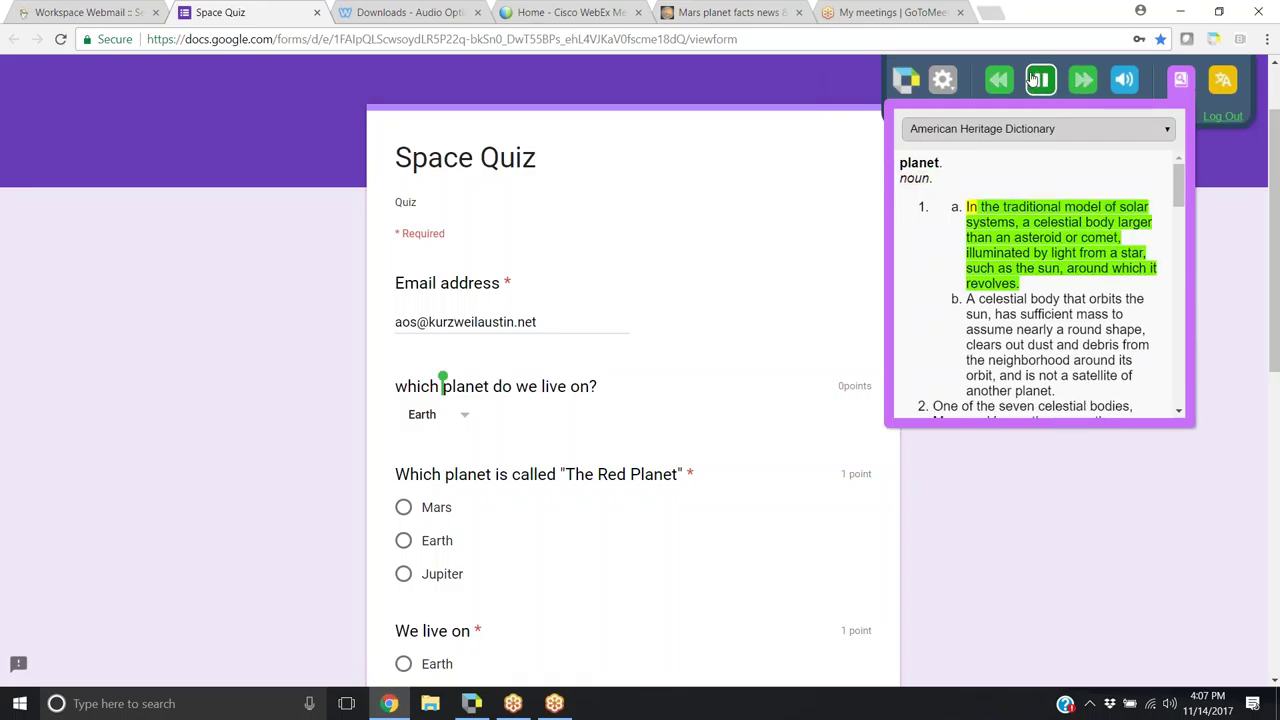
click(1033, 79)
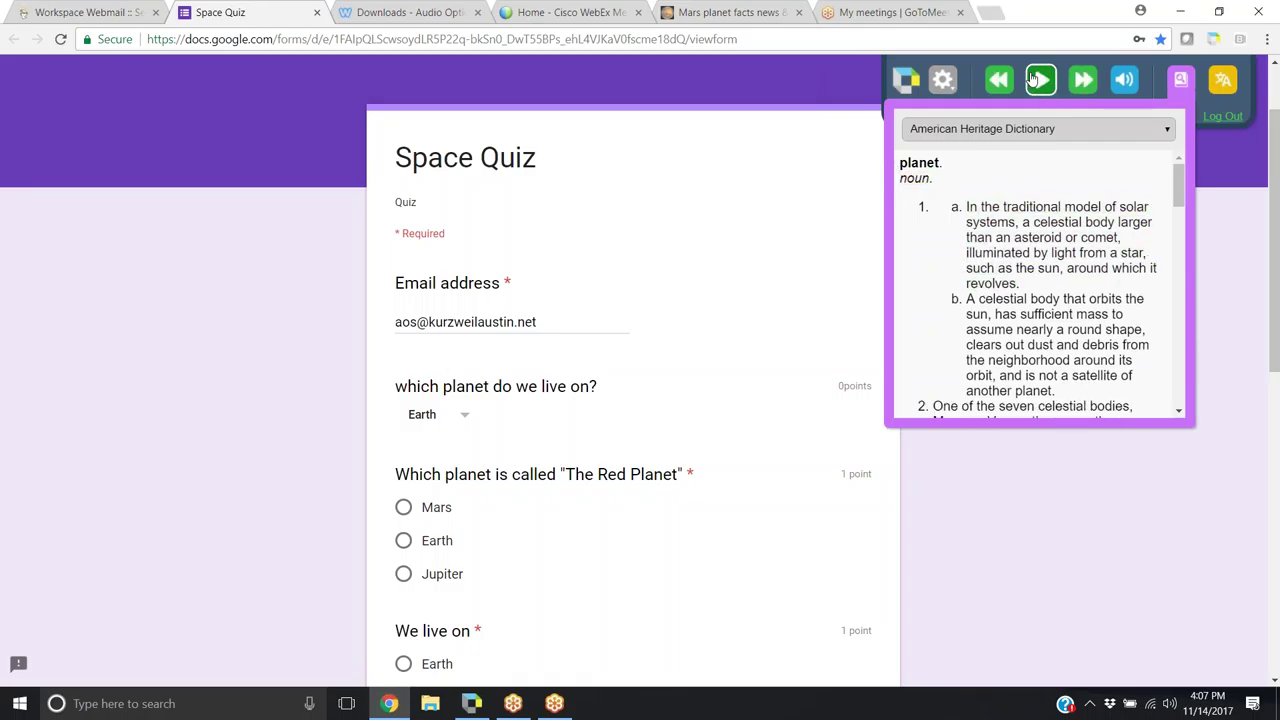
click(815, 359)
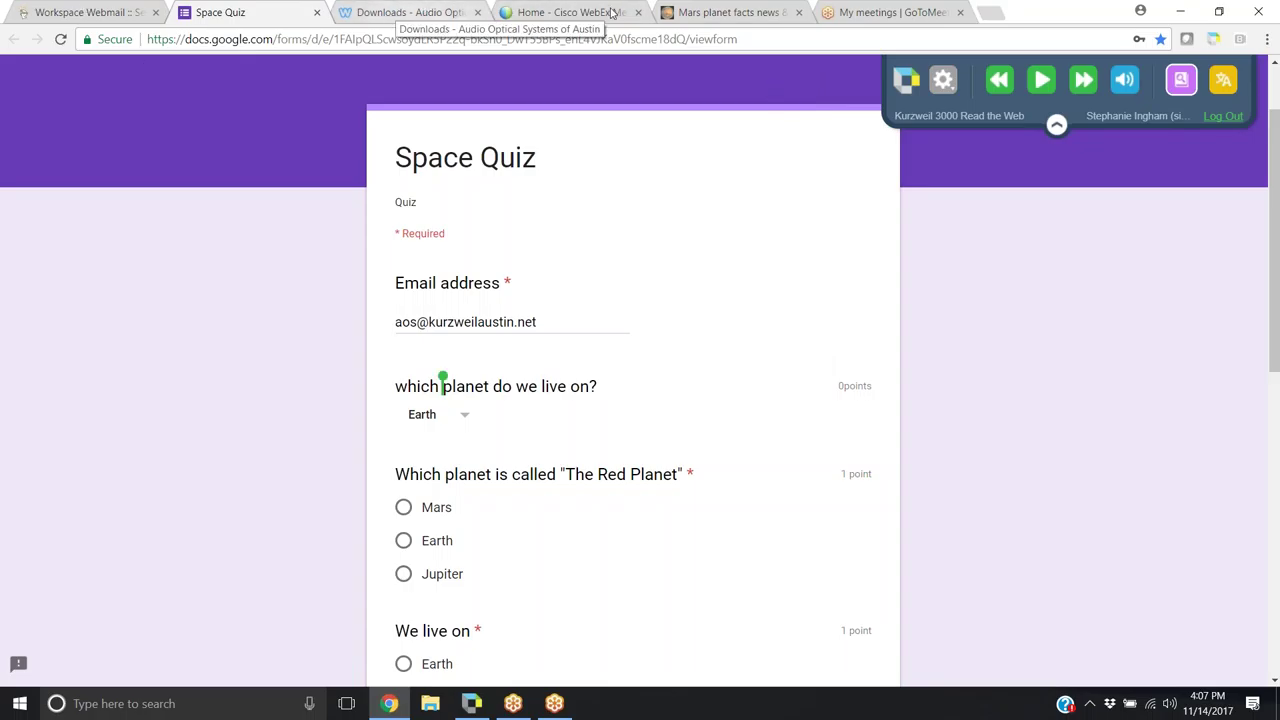
Step: On the NASA Mars facts page, read the Geology section's opening sentence aloud, then stop
click(766, 12)
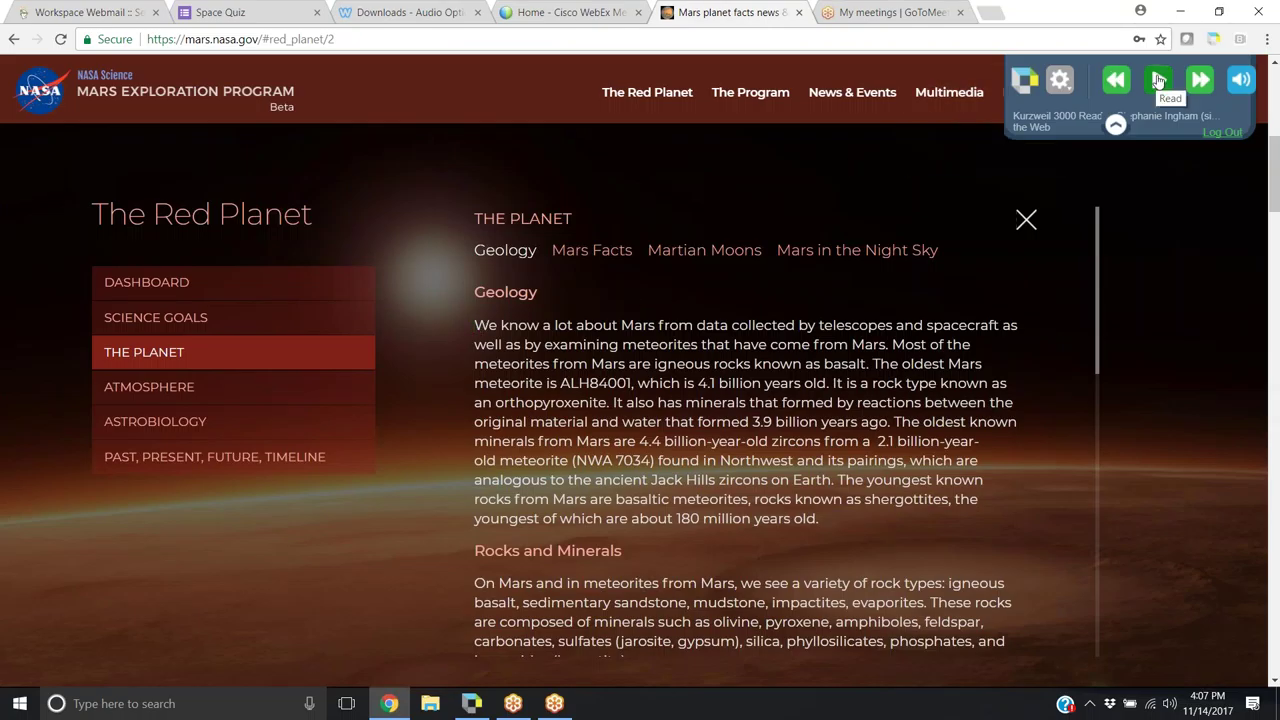
click(1158, 80)
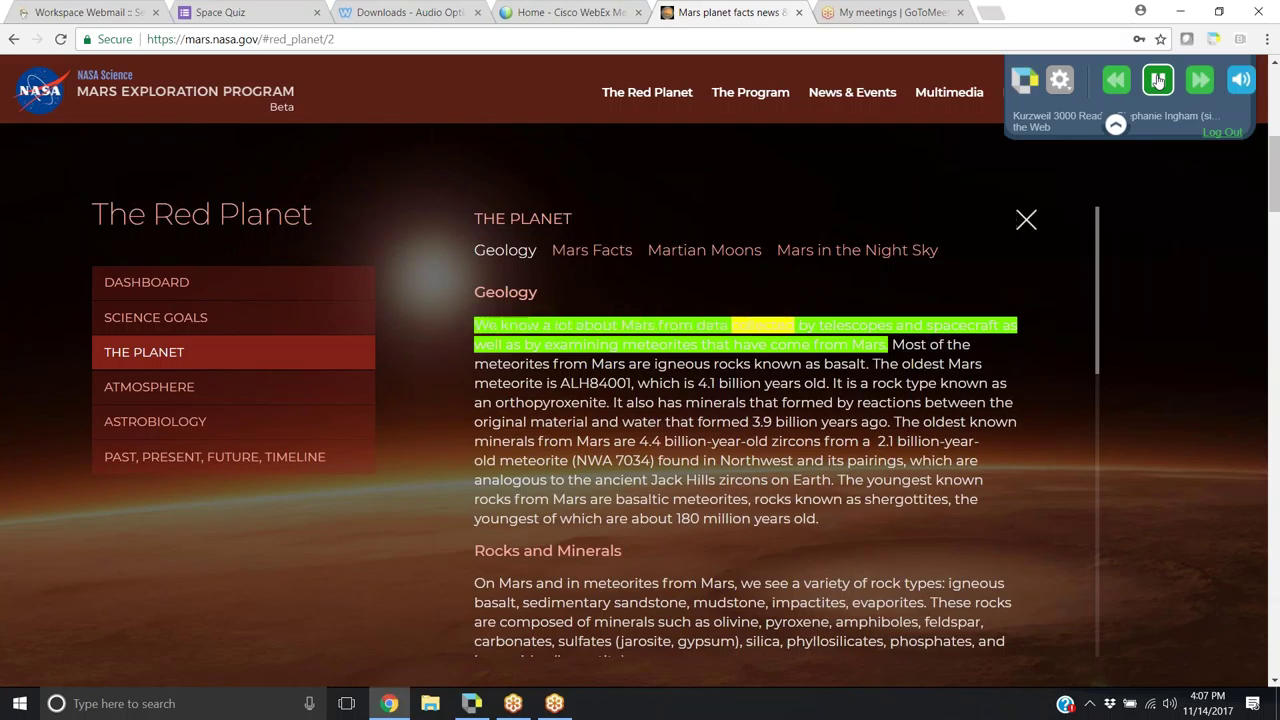
click(1158, 80)
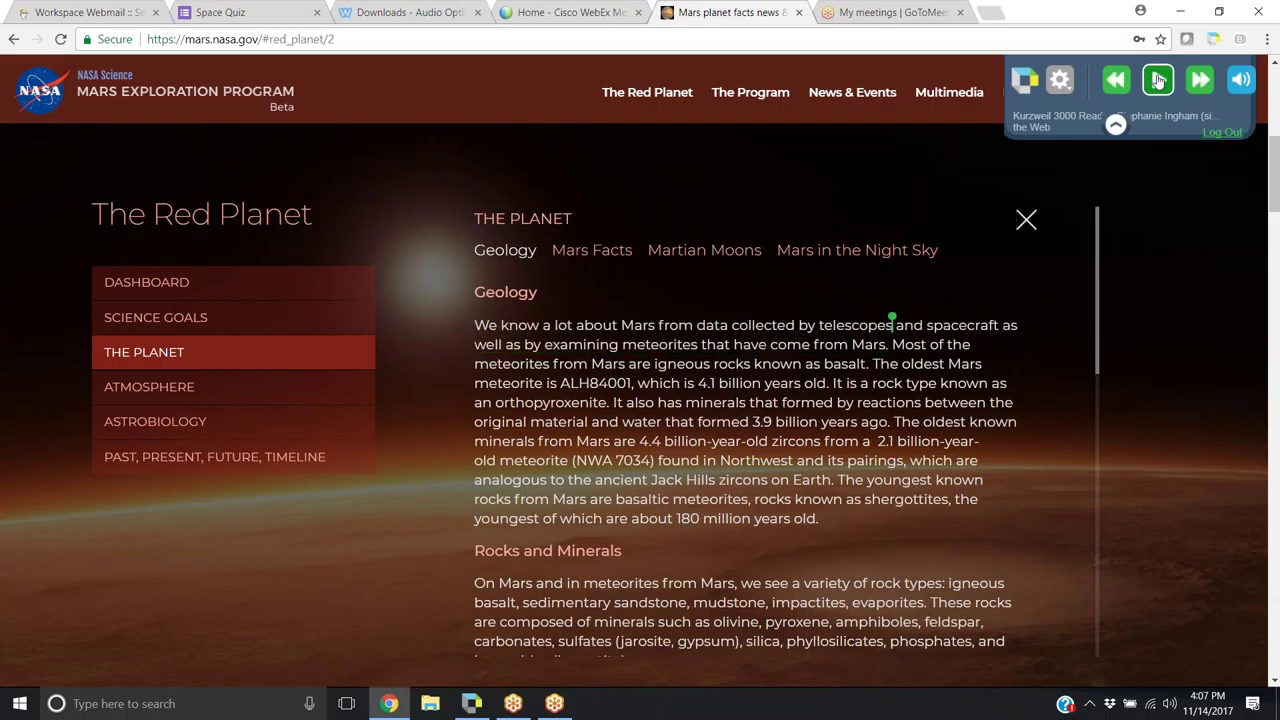